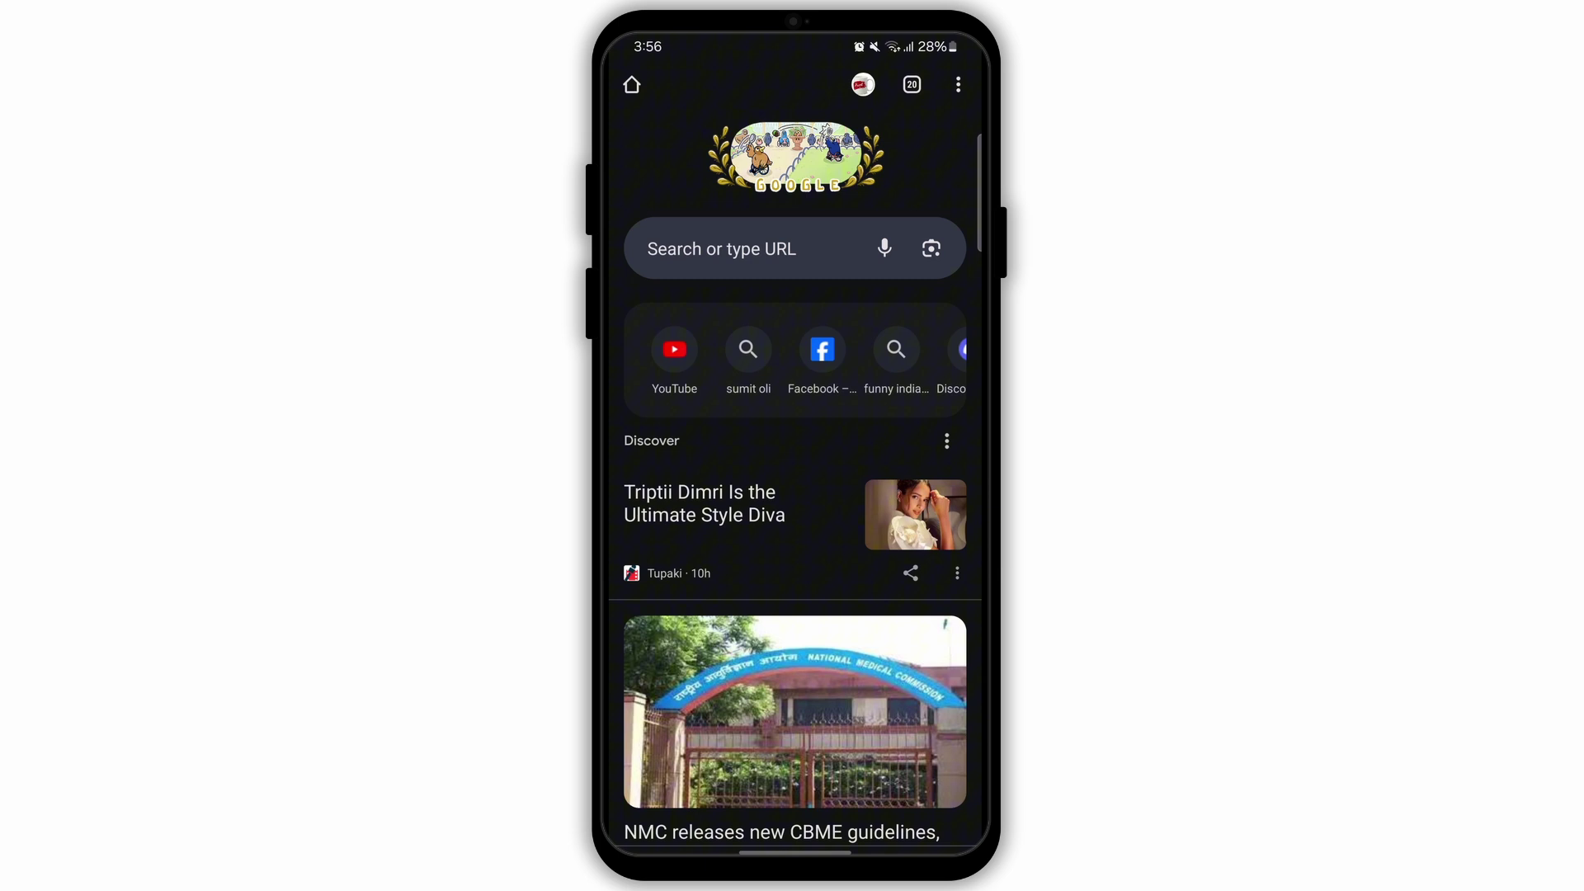
Run a Google search for "tinder" from the Chrome search bar
left_click(743, 249)
type("ti")
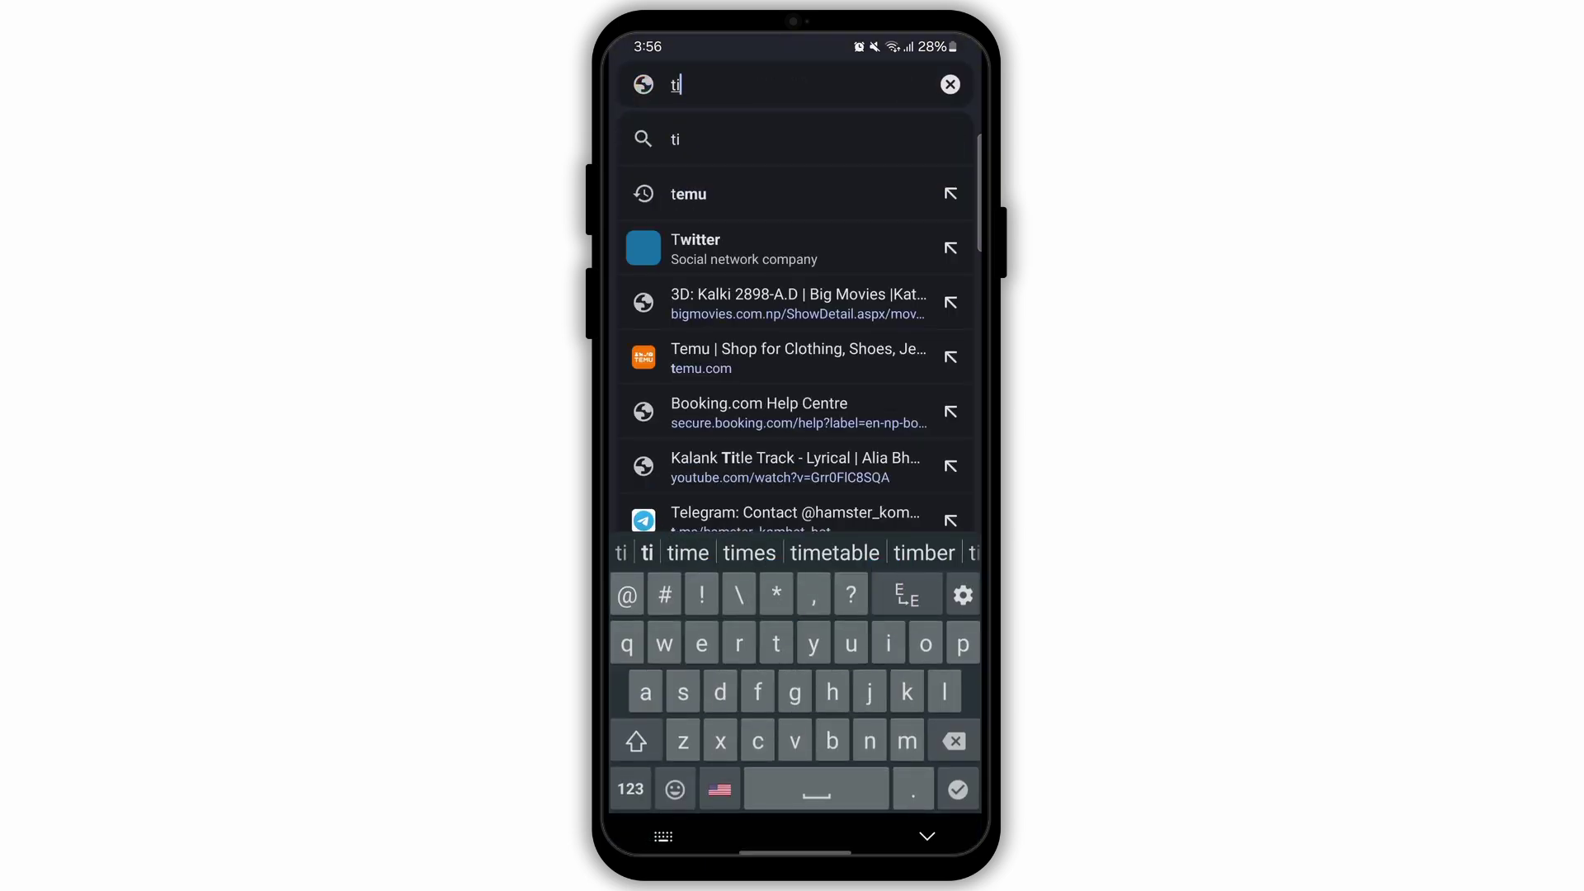
type("nder")
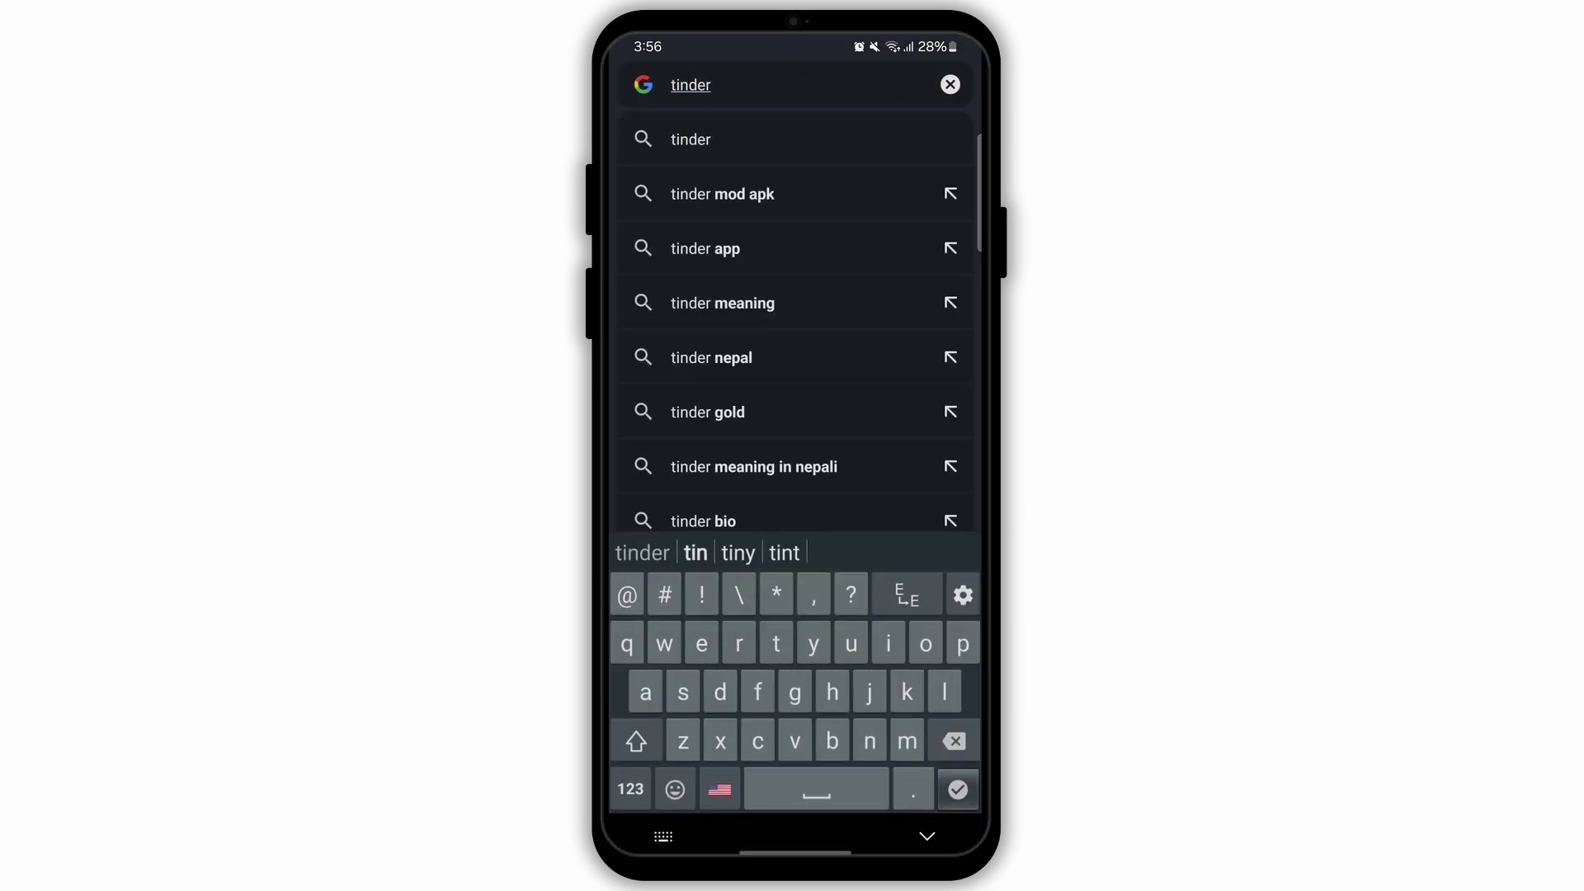
key("Return")
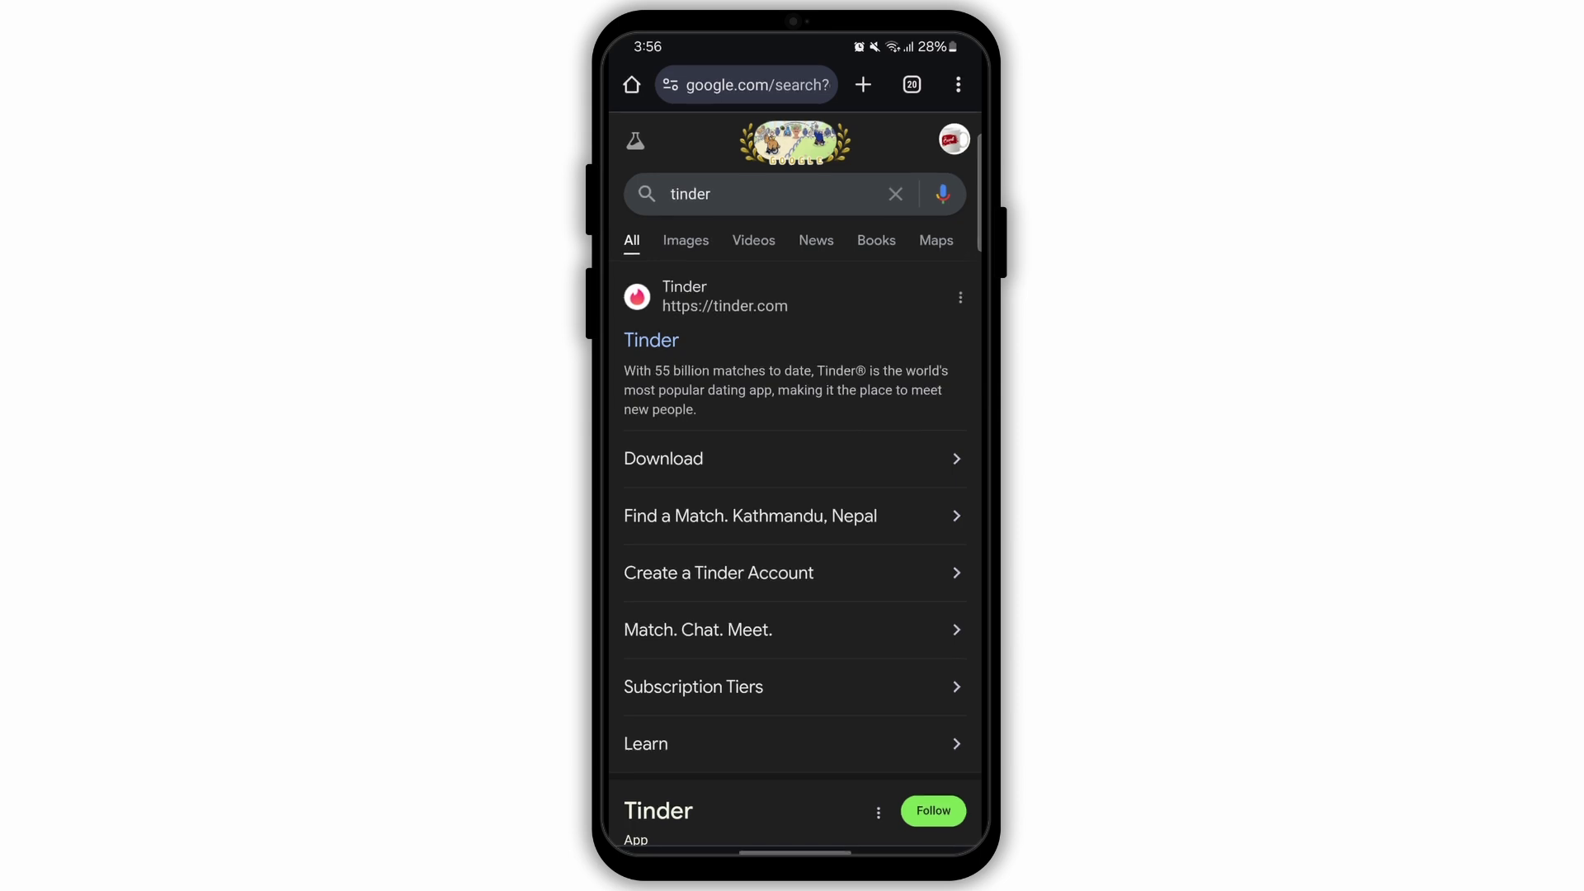
Refine the Google search to "tinder help" using the suggestion
left_click(767, 193)
type("h")
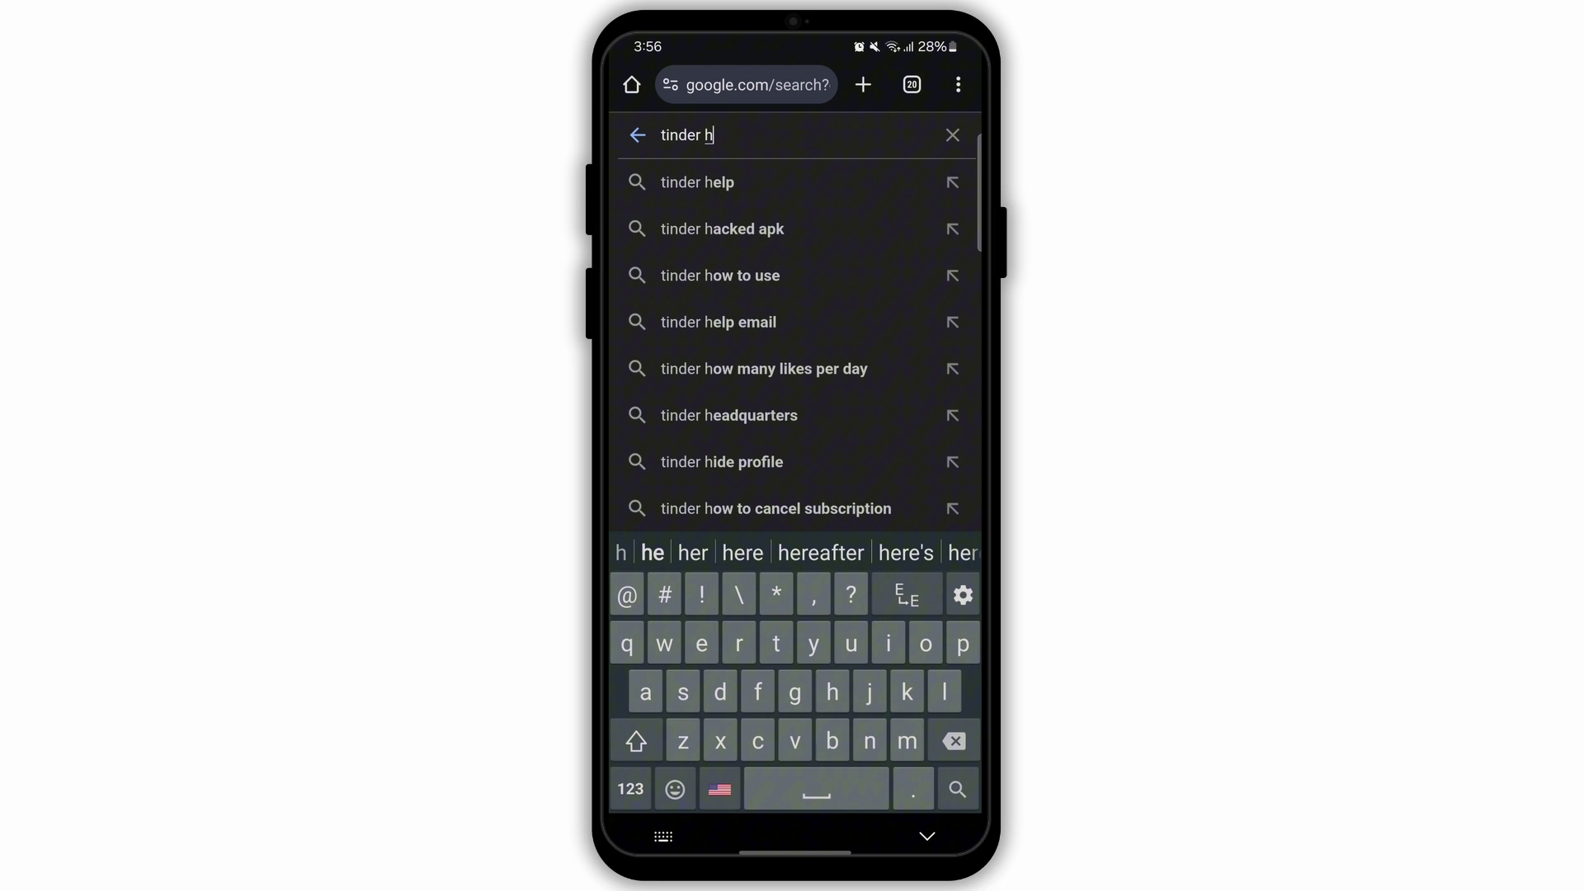
left_click(697, 182)
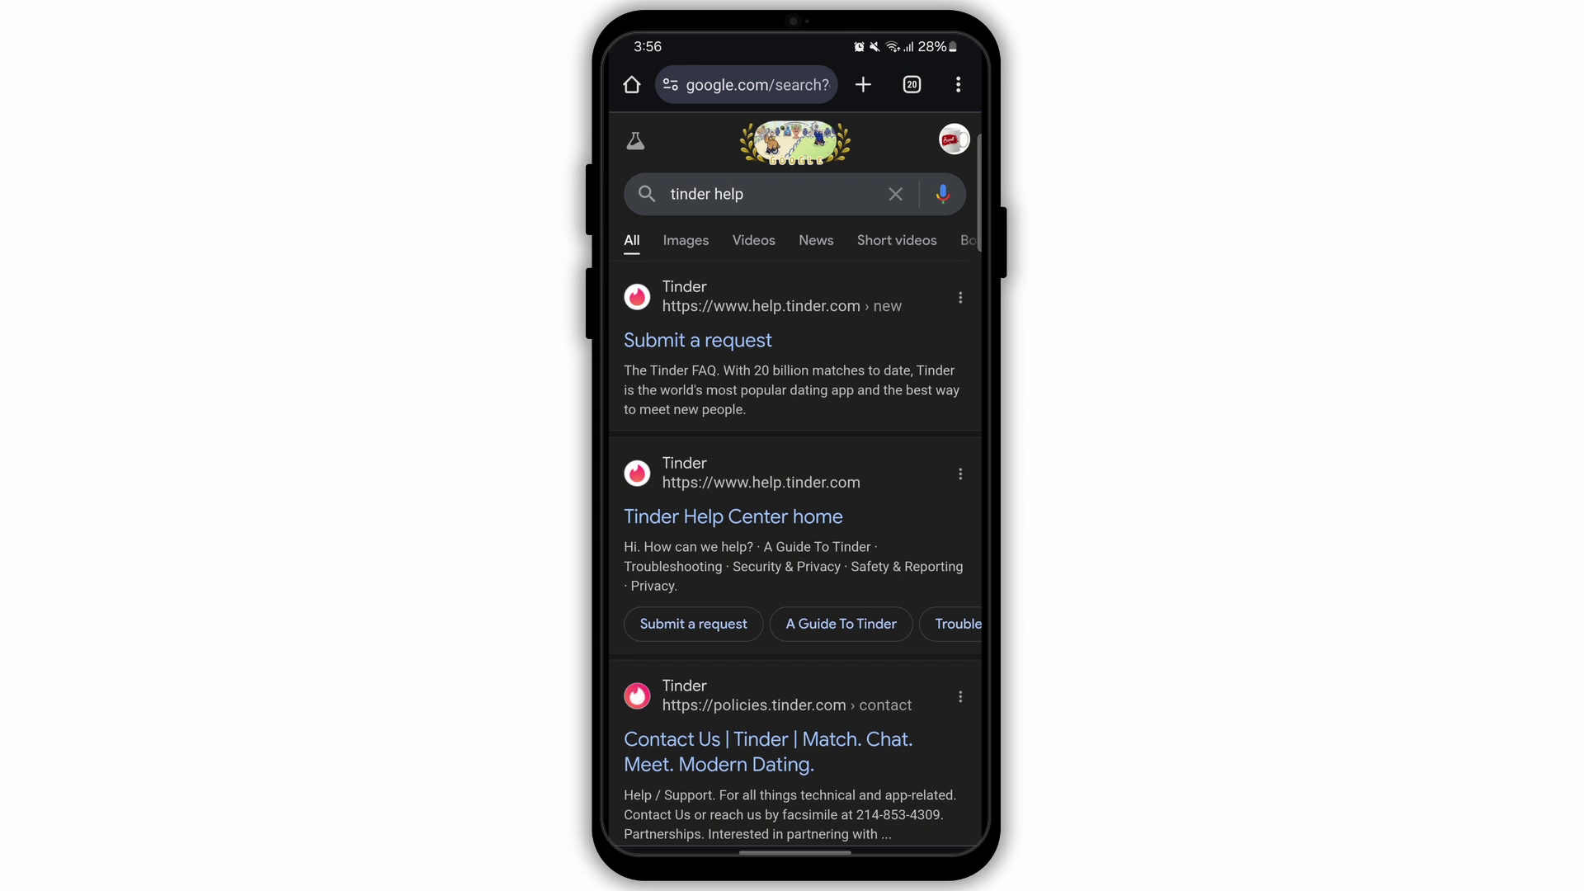
Open the help.tinder.com "Submit a request" result and get past verification
left_click(697, 325)
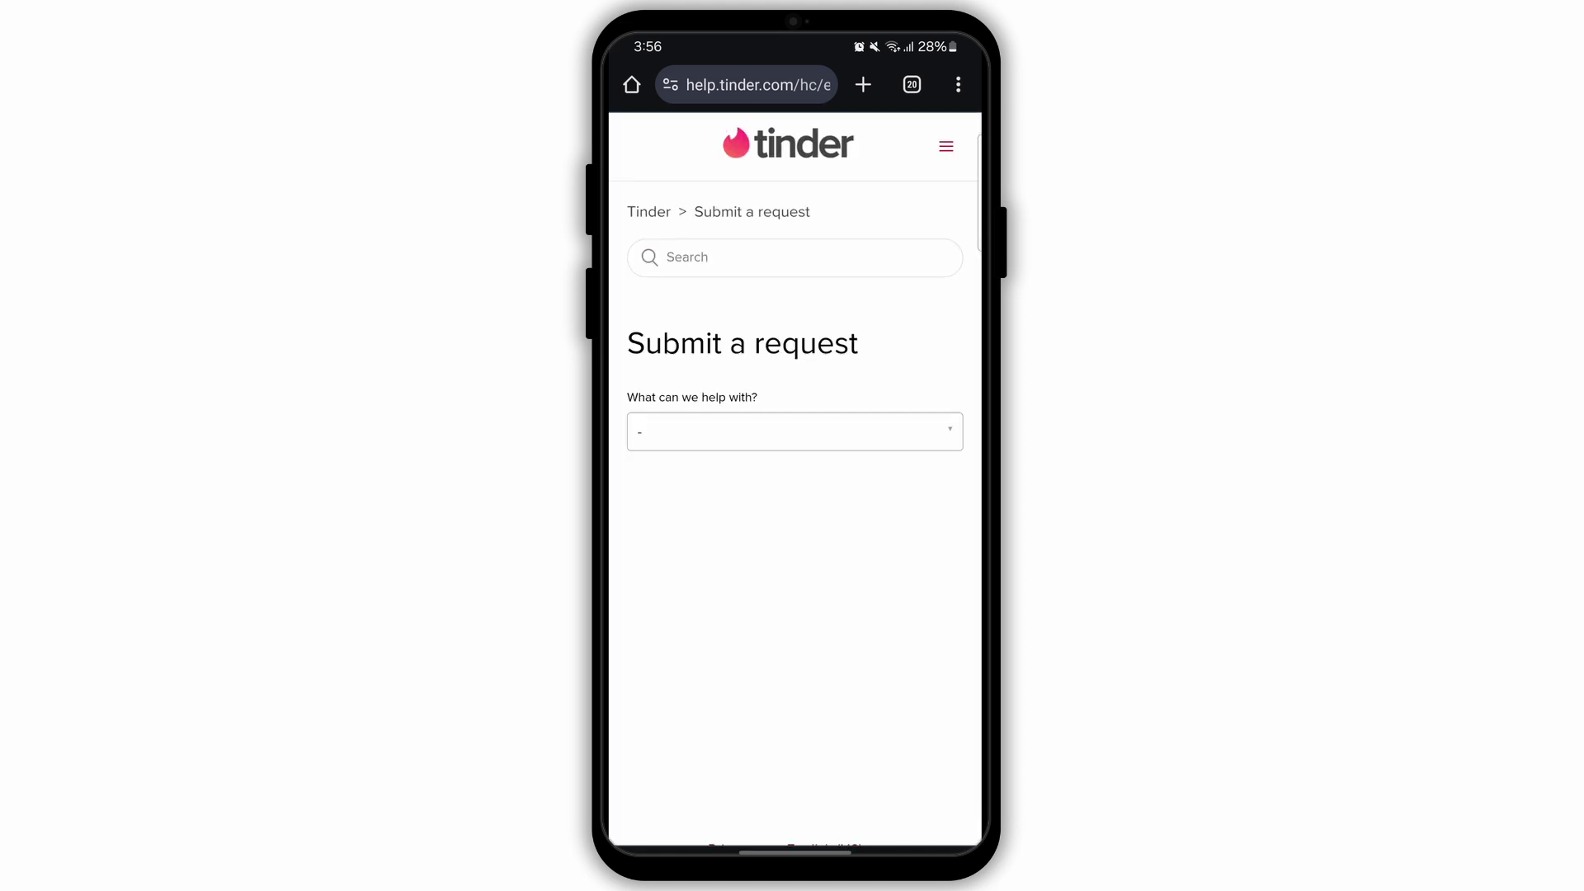
Expand the "What can we help with?" dropdown to list the help topics
left_click(794, 430)
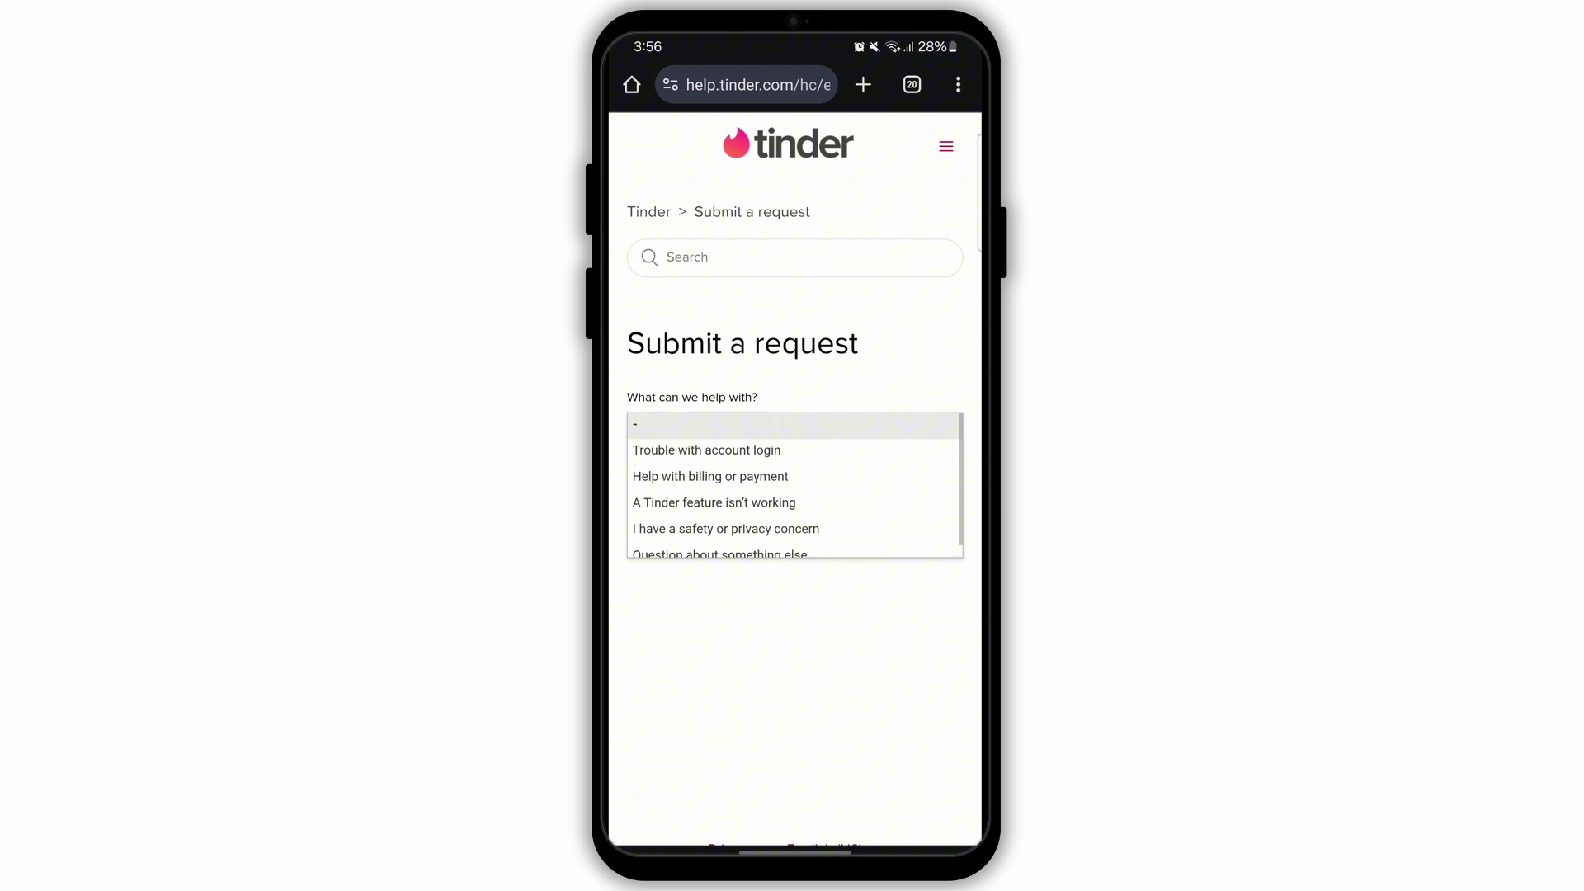
scroll(794, 486, "down", 1)
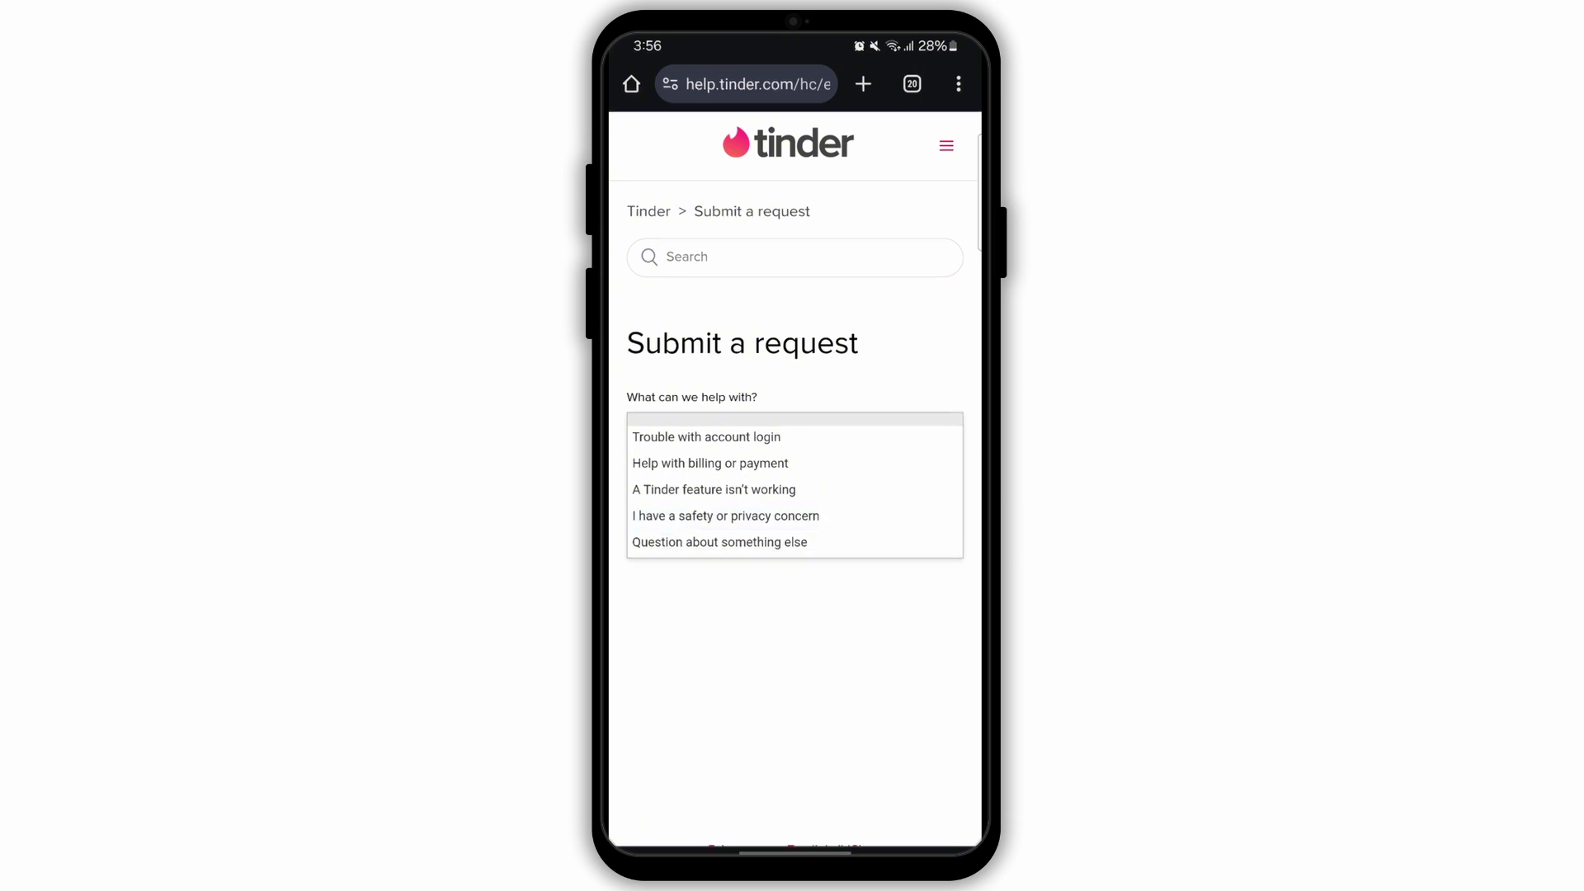